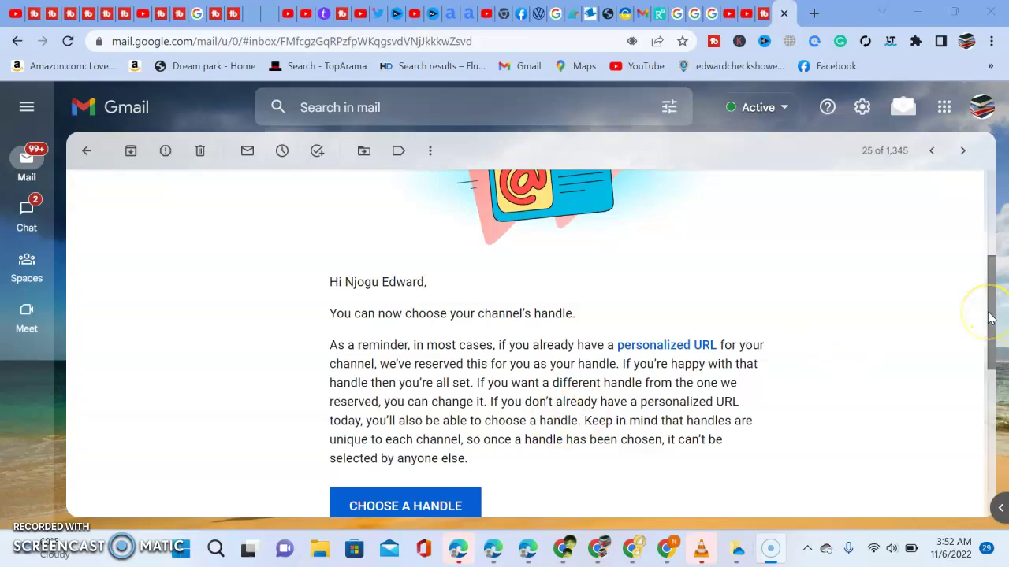
Step: Bring up the Capital Investments channel dashboard in YouTube Studio and scroll through it
{"action": "left_click_drag", "start_coordinate": [990, 318], "coordinate": [994, 242]}
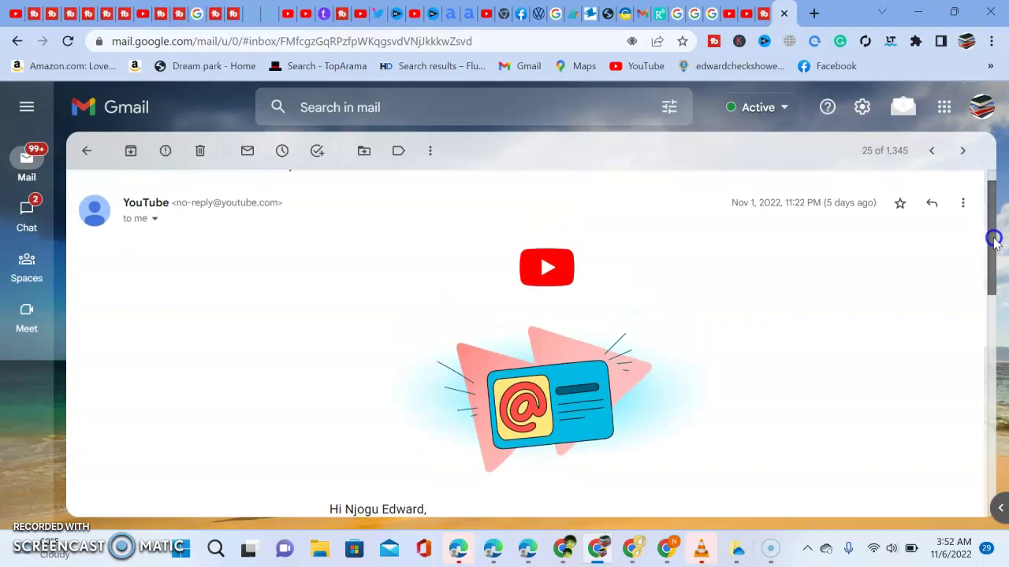
{"action": "left_click_drag", "start_coordinate": [994, 243], "coordinate": [988, 296]}
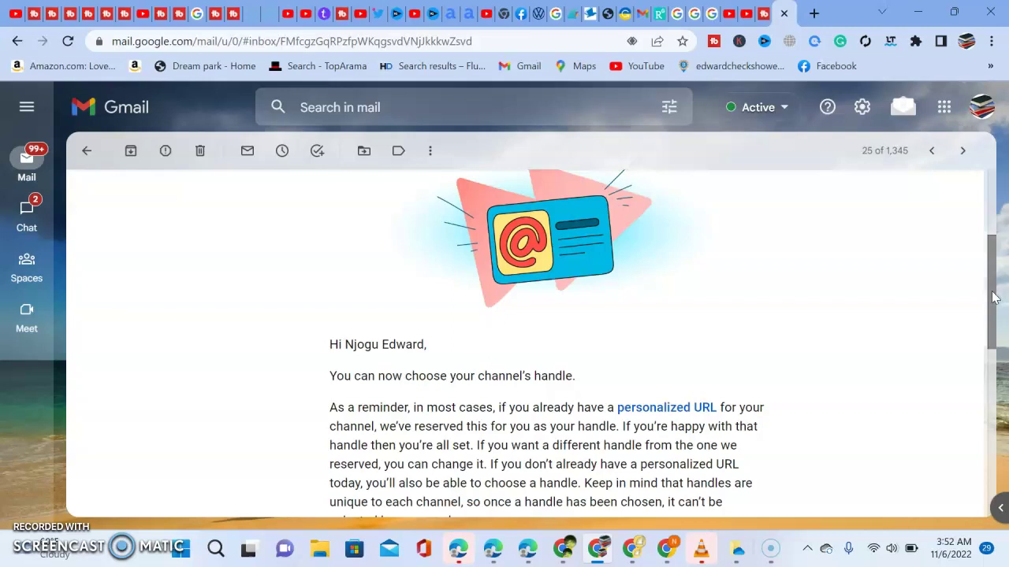
{"action": "left_click_drag", "start_coordinate": [993, 297], "coordinate": [987, 371]}
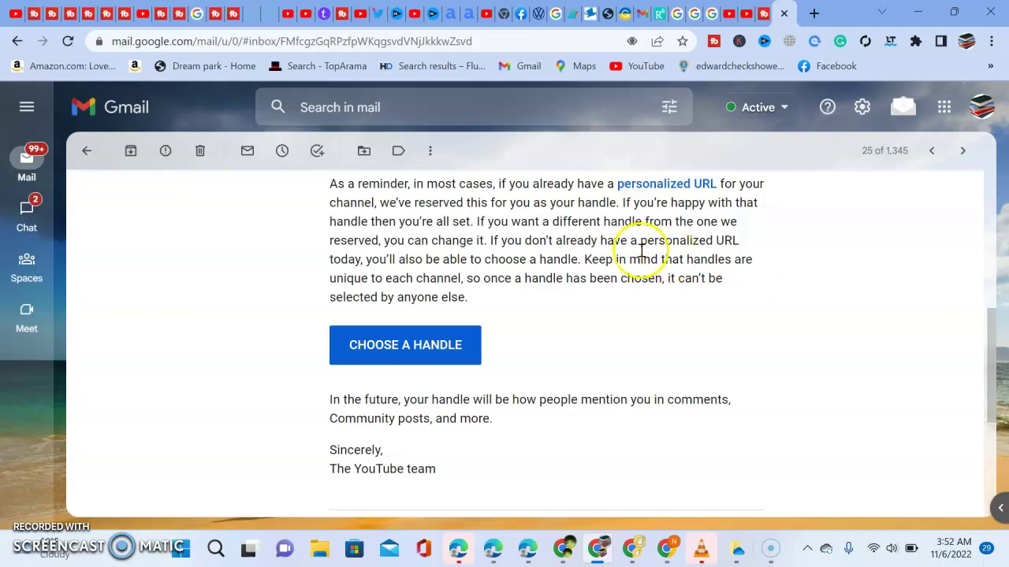
{"action": "left_click", "coordinate": [272, 16]}
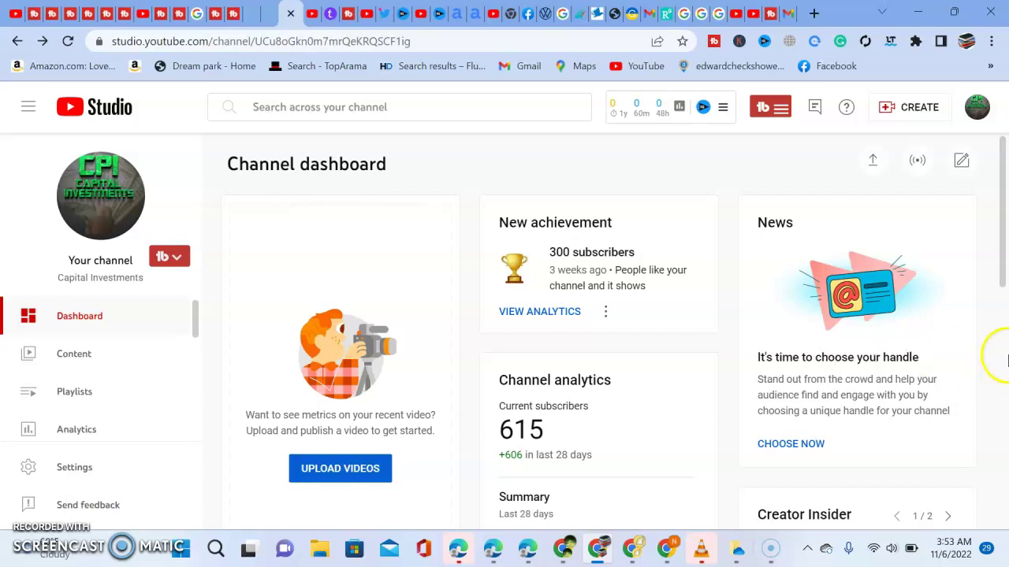
{"action": "scroll", "coordinate": [1005, 252], "scroll_direction": "down", "scroll_amount": 1}
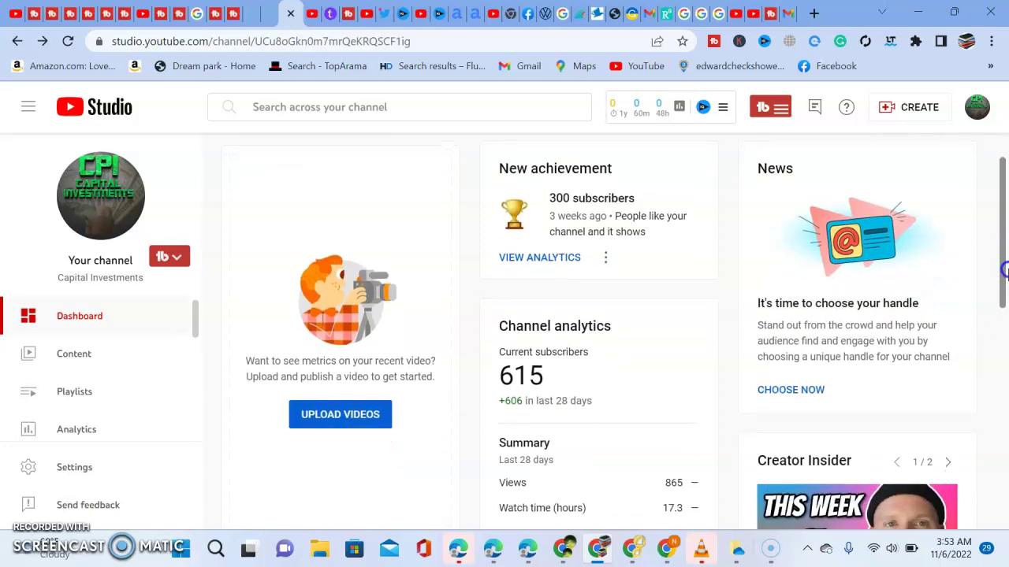
{"action": "scroll", "coordinate": [1005, 252], "scroll_direction": "up", "scroll_amount": 1}
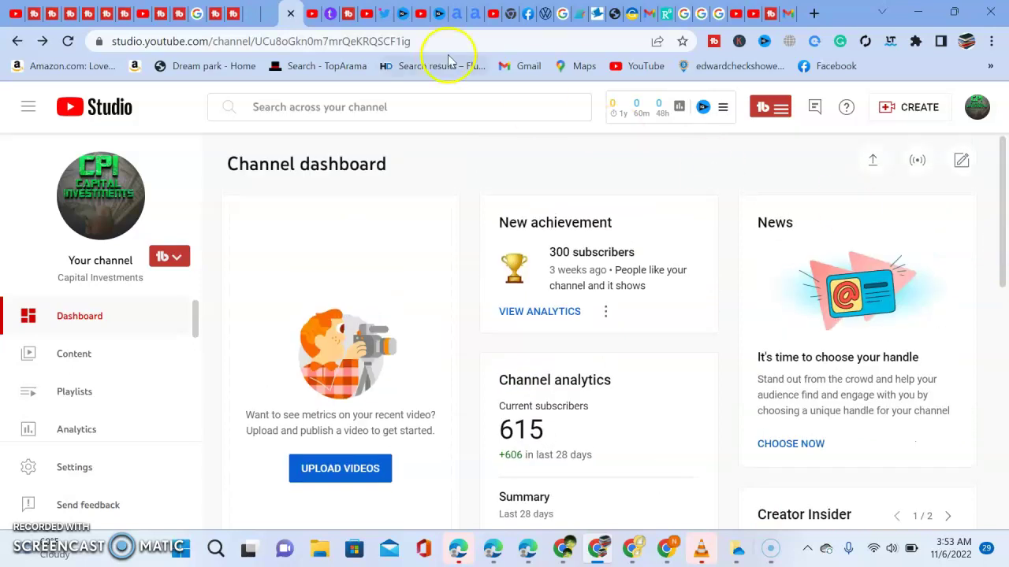
Step: From the other Studio tab, go to the YouTube home page via the account menu
{"action": "left_click", "coordinate": [311, 16]}
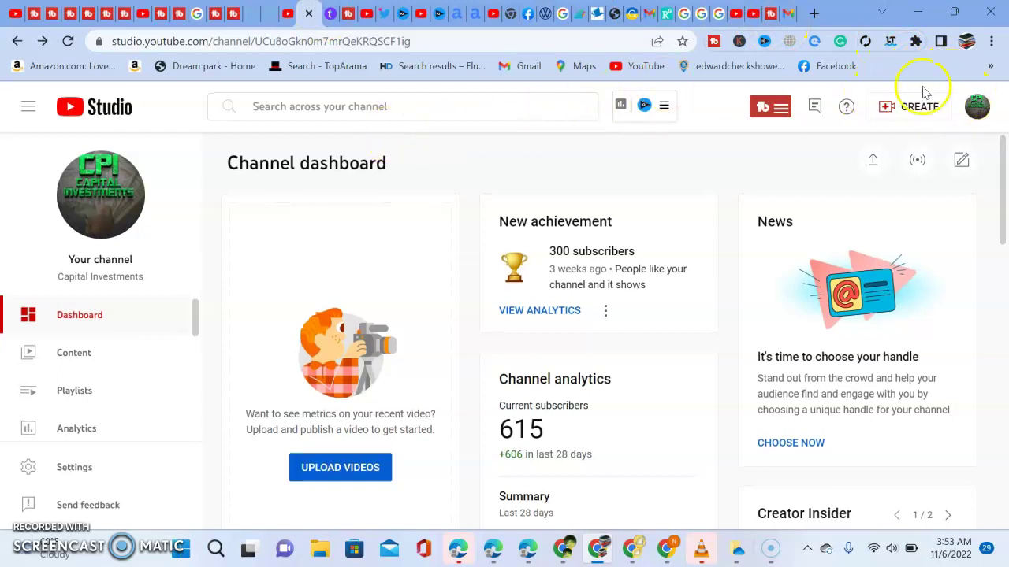
{"action": "left_click", "coordinate": [968, 108]}
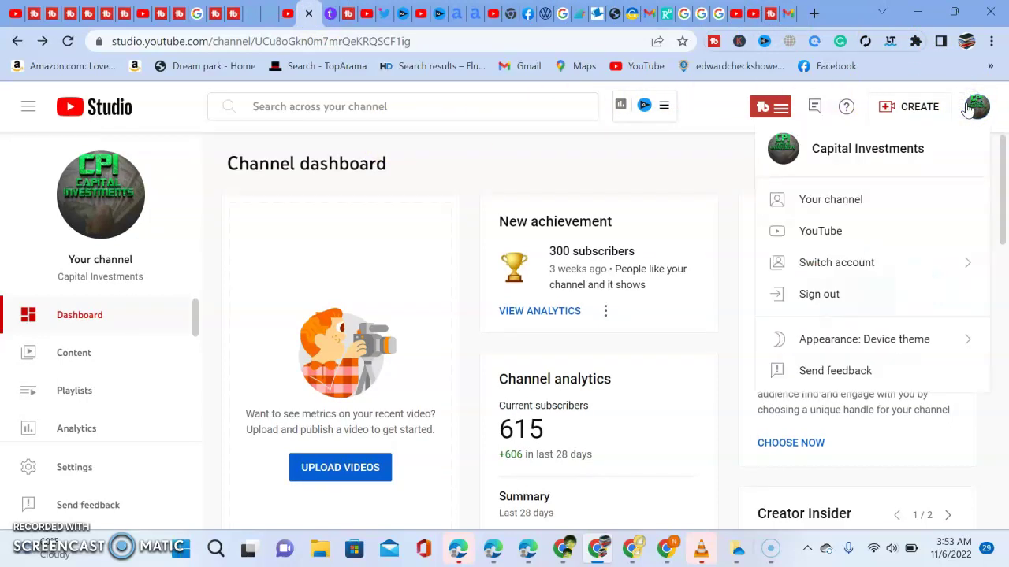
{"action": "left_click", "coordinate": [648, 66]}
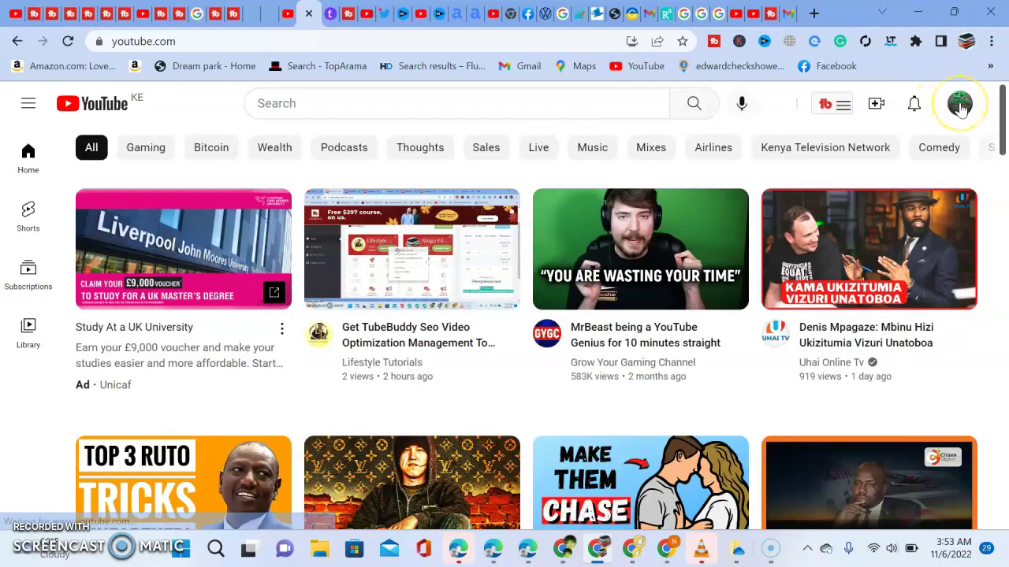
Step: Return to YouTube Studio from the account menu and choose CHOOSE NOW on the handle news card
{"action": "left_click", "coordinate": [960, 107]}
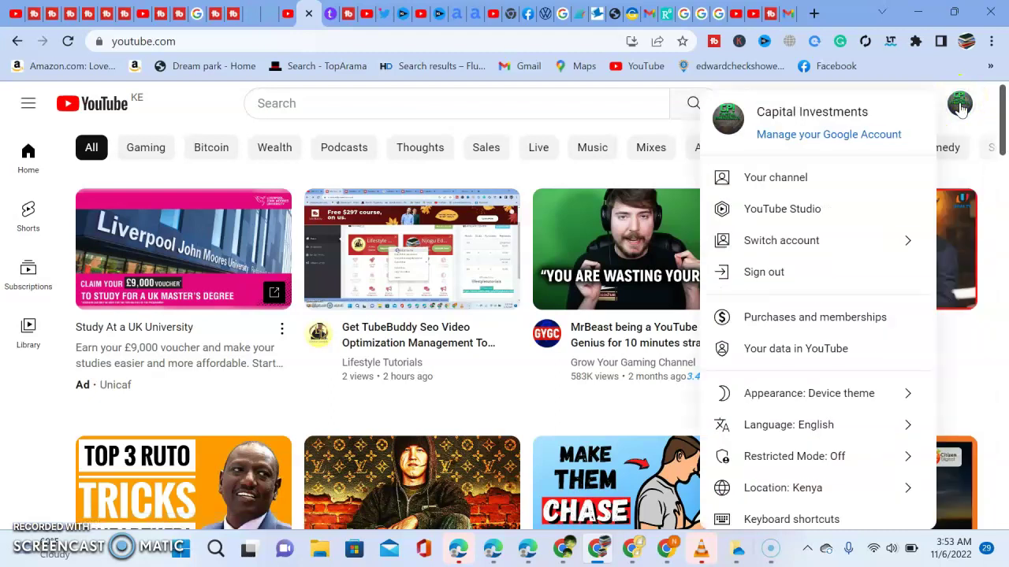
{"action": "left_click", "coordinate": [812, 214]}
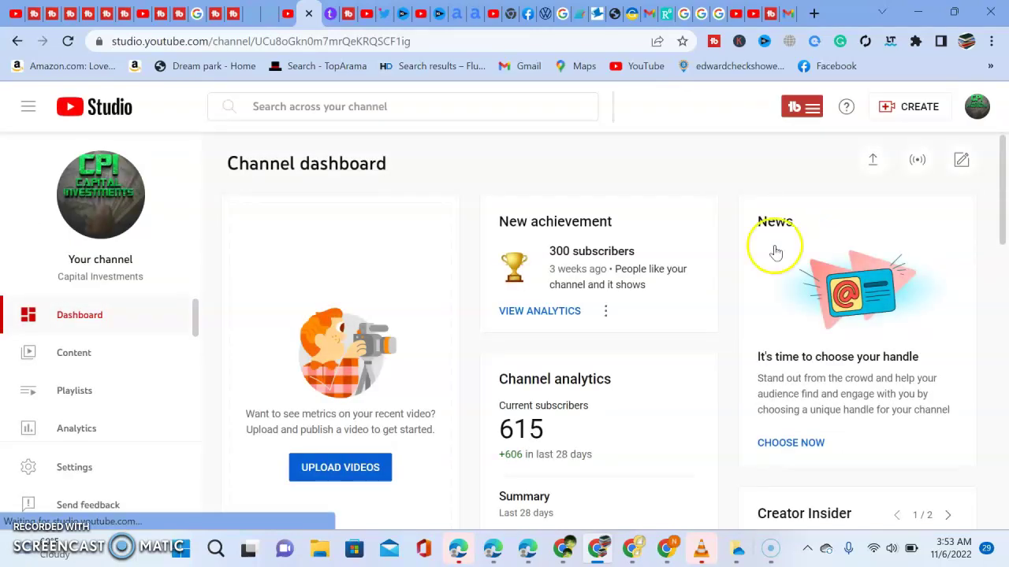
{"action": "left_click", "coordinate": [784, 443]}
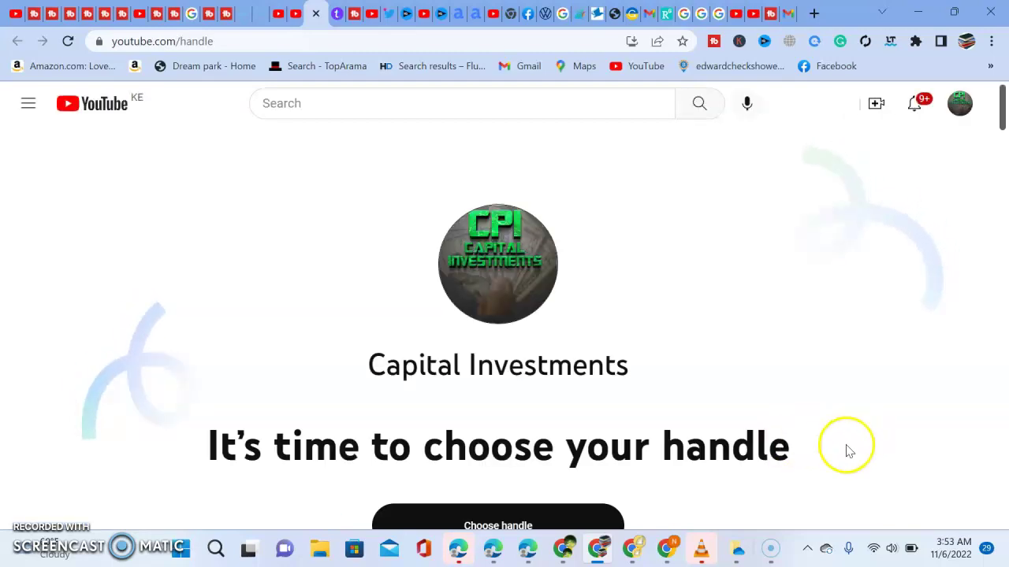
{"action": "left_click", "coordinate": [1001, 117]}
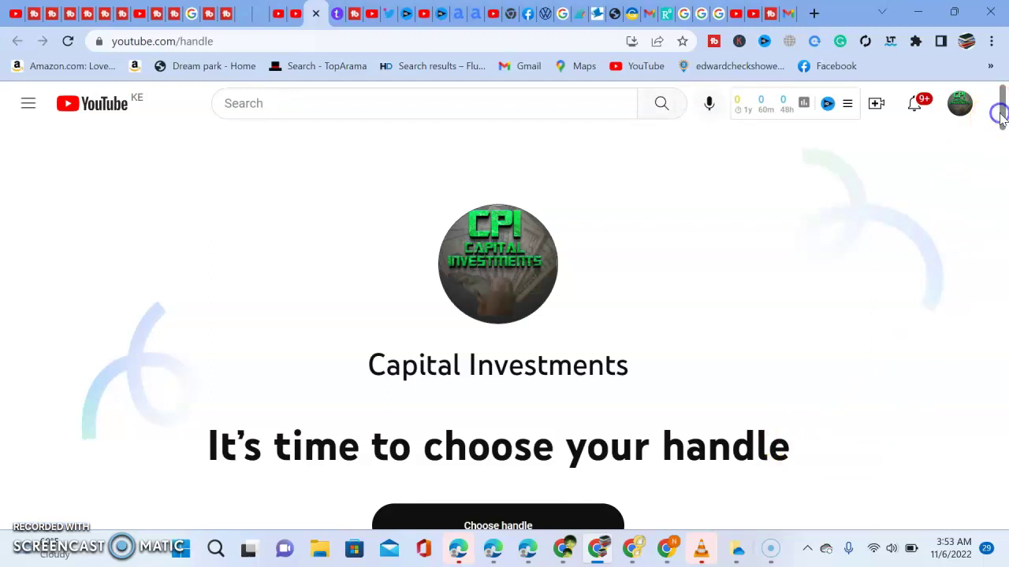
{"action": "left_click_drag", "start_coordinate": [1001, 117], "coordinate": [1001, 150]}
{"action": "left_click", "coordinate": [556, 213]}
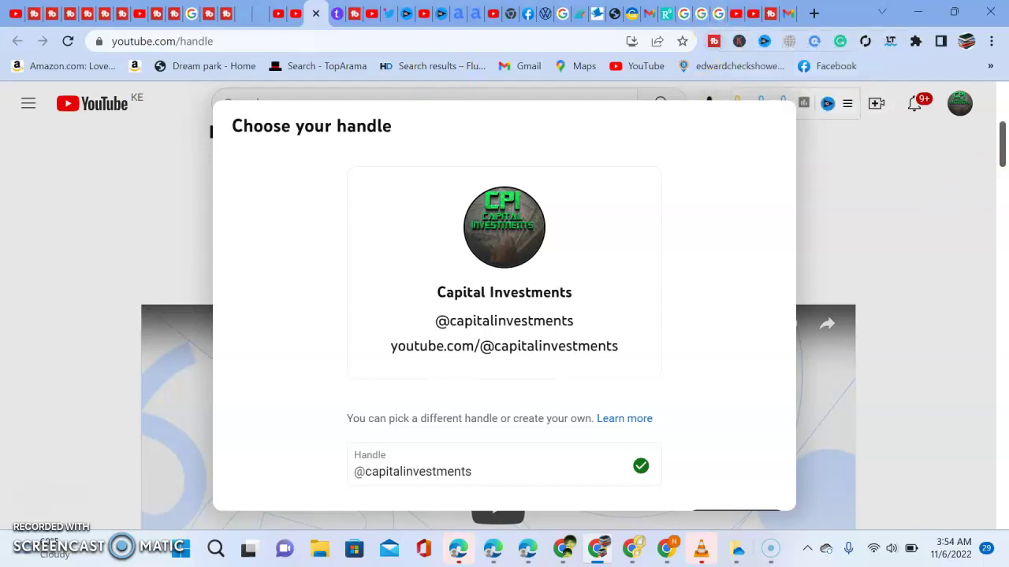
Step: In the Gmail handle email, select the sentence about personalized URLs being reserved as handles
{"action": "left_click", "coordinate": [783, 17]}
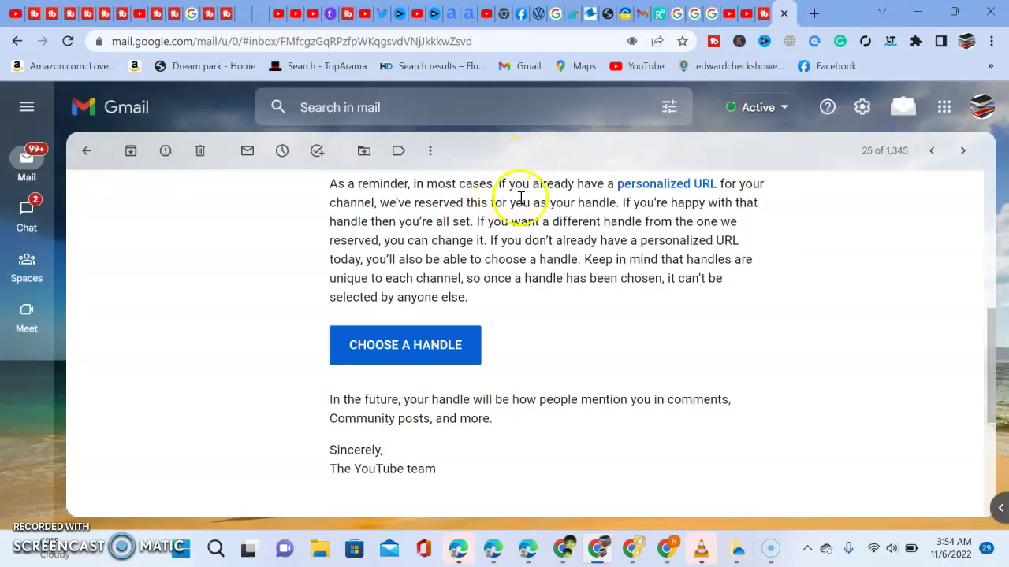
{"action": "left_click_drag", "start_coordinate": [499, 184], "coordinate": [621, 200]}
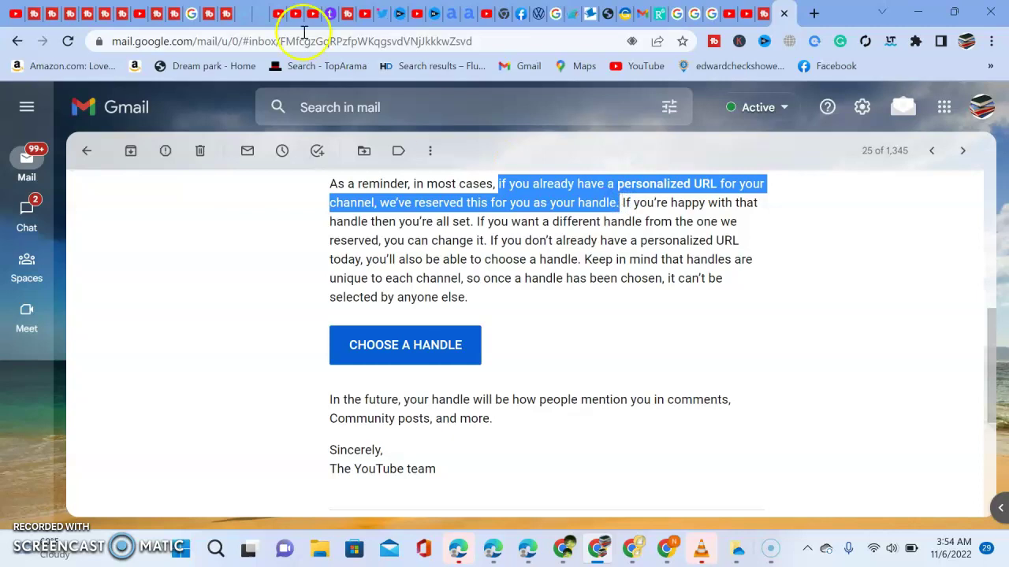
Step: Return to the Studio dashboard and reopen the Choose your handle dialog via CHOOSE NOW
{"action": "left_click", "coordinate": [298, 15]}
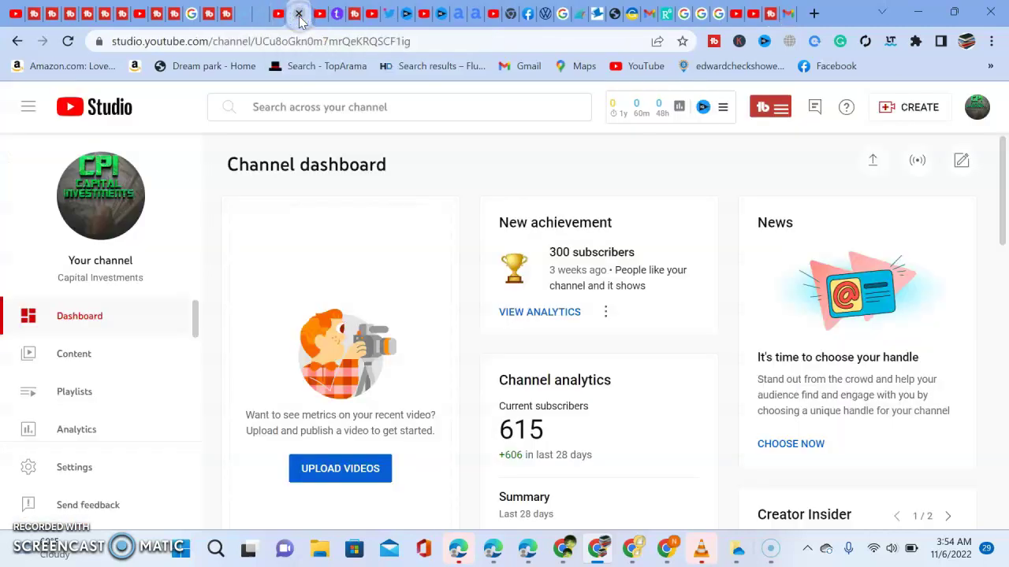
{"action": "key", "text": "alt+p"}
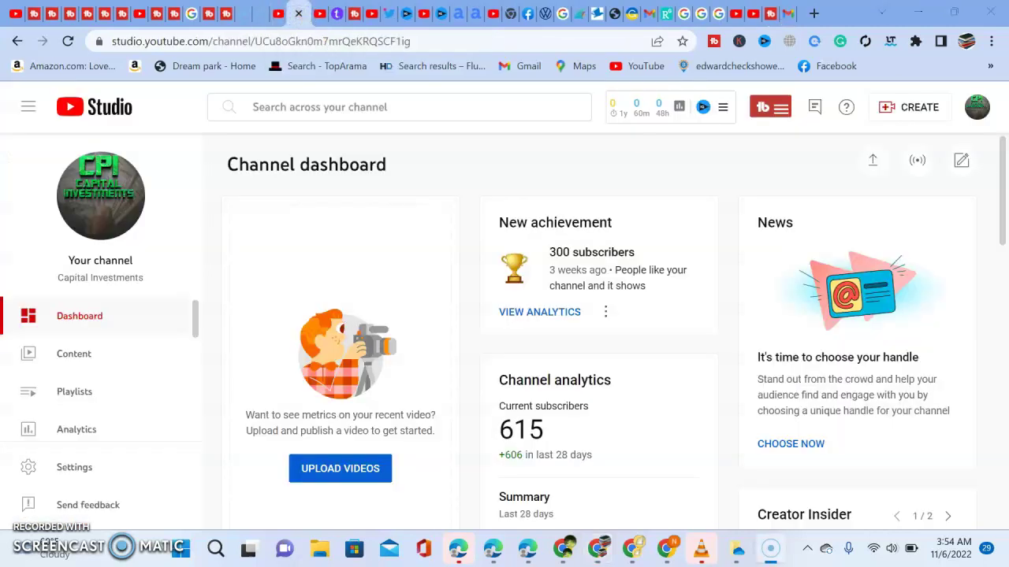
{"action": "left_click", "coordinate": [284, 18]}
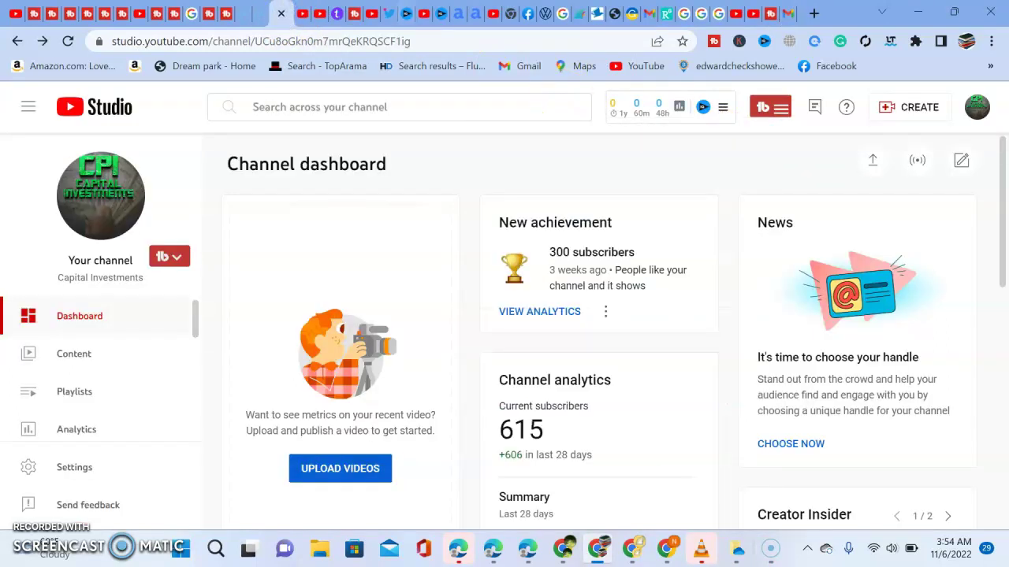
{"action": "left_click", "coordinate": [300, 13]}
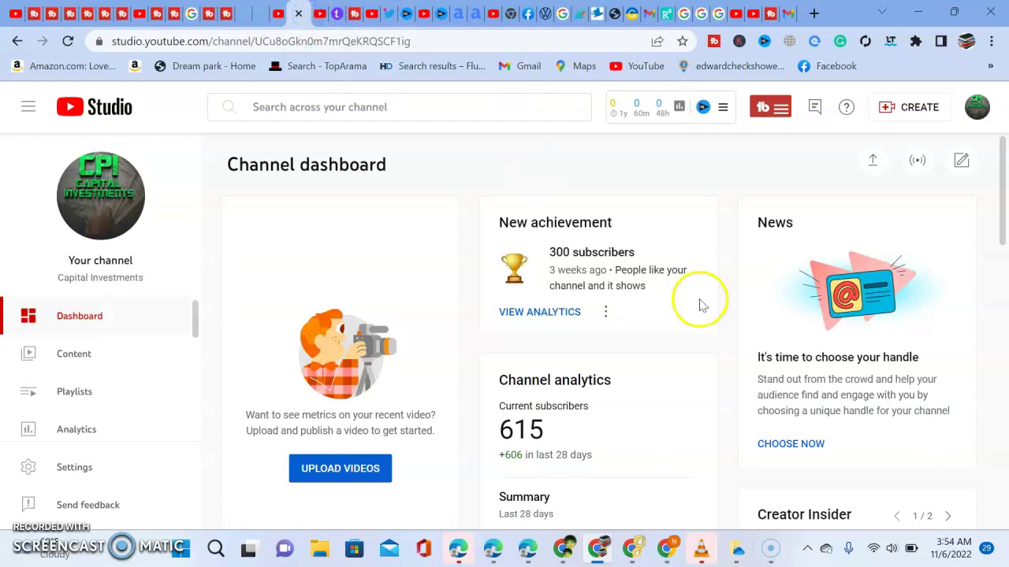
{"action": "left_click", "coordinate": [791, 442]}
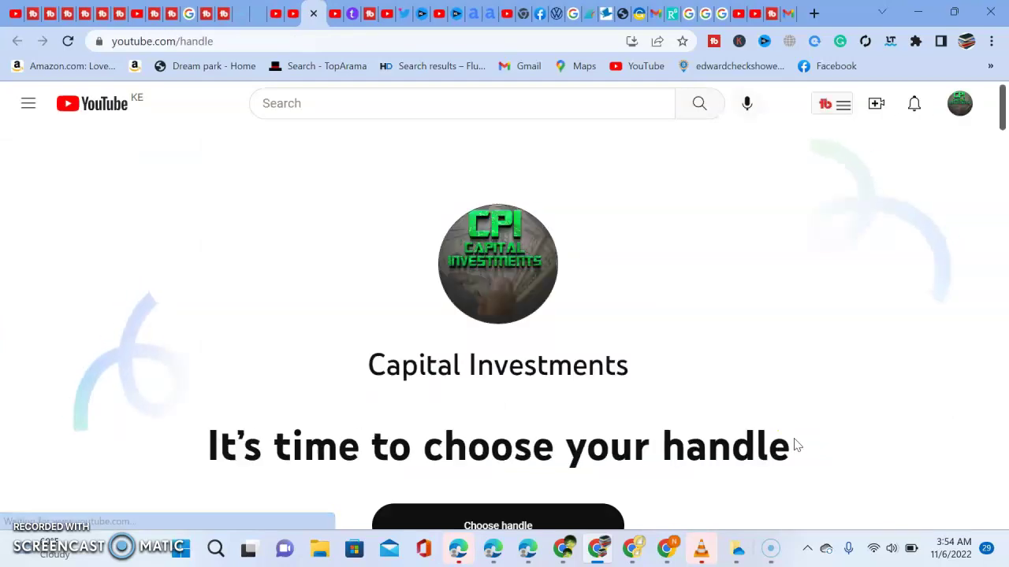
{"action": "mouse_move", "coordinate": [999, 117]}
{"action": "left_mouse_down"}
{"action": "mouse_move", "coordinate": [1000, 154]}
{"action": "mouse_move", "coordinate": [1004, 134]}
{"action": "left_mouse_up"}
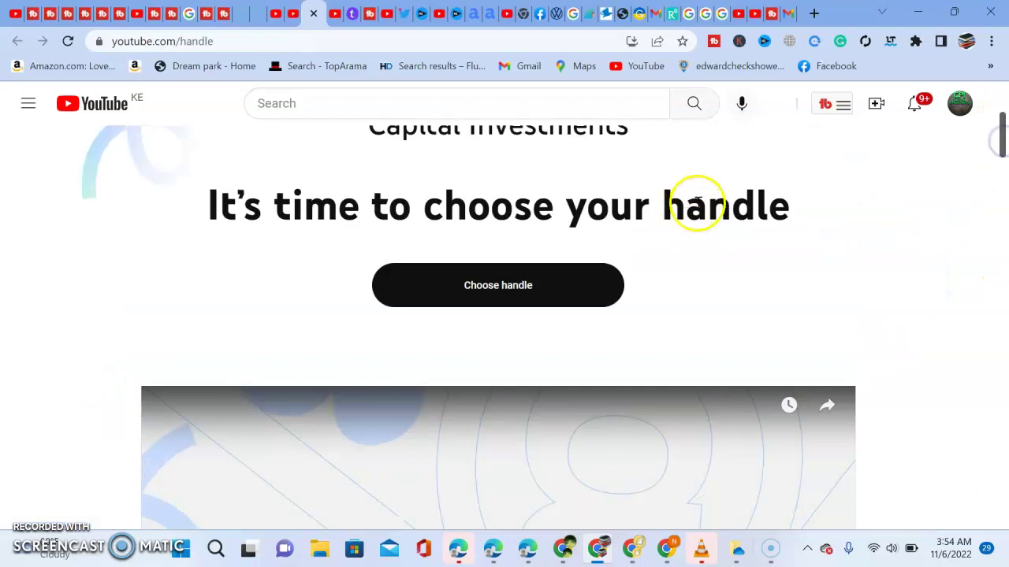
{"action": "left_click", "coordinate": [567, 277]}
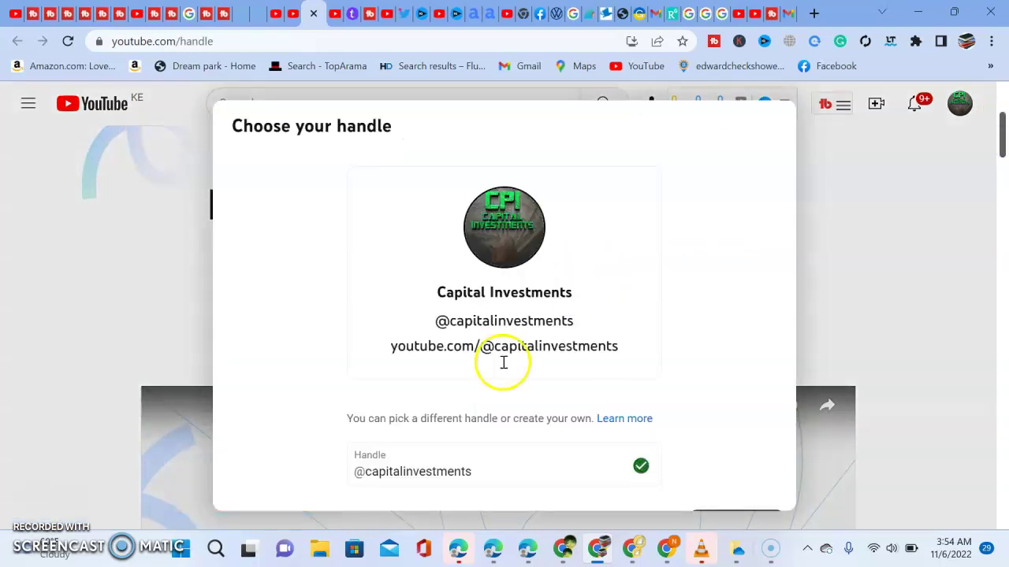
{"action": "left_click", "coordinate": [406, 473]}
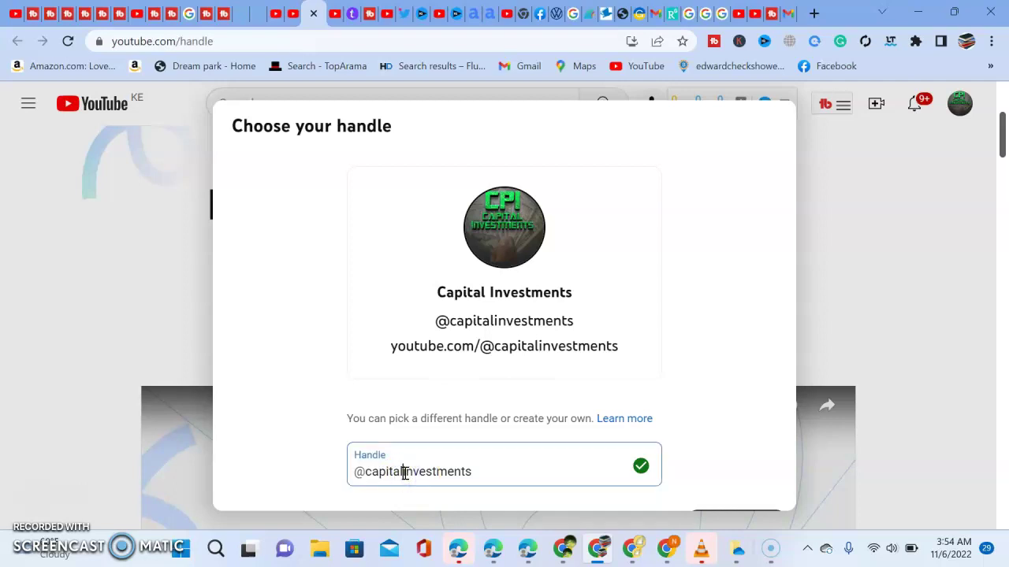
{"action": "type", "text": "_"}
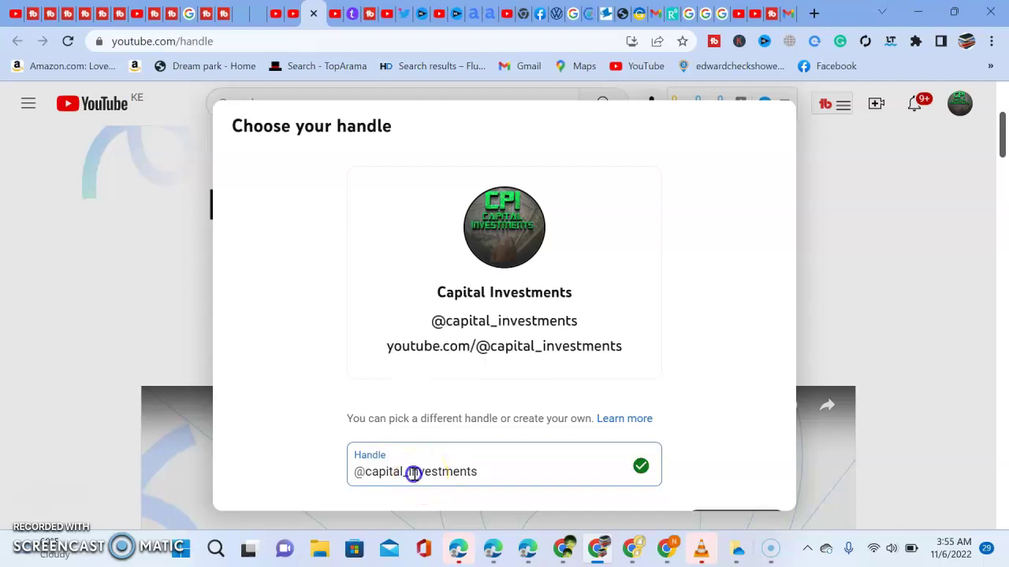
{"action": "key", "text": "BackSpace"}
{"action": "type", "text": "I"}
{"action": "left_click", "coordinate": [426, 473]}
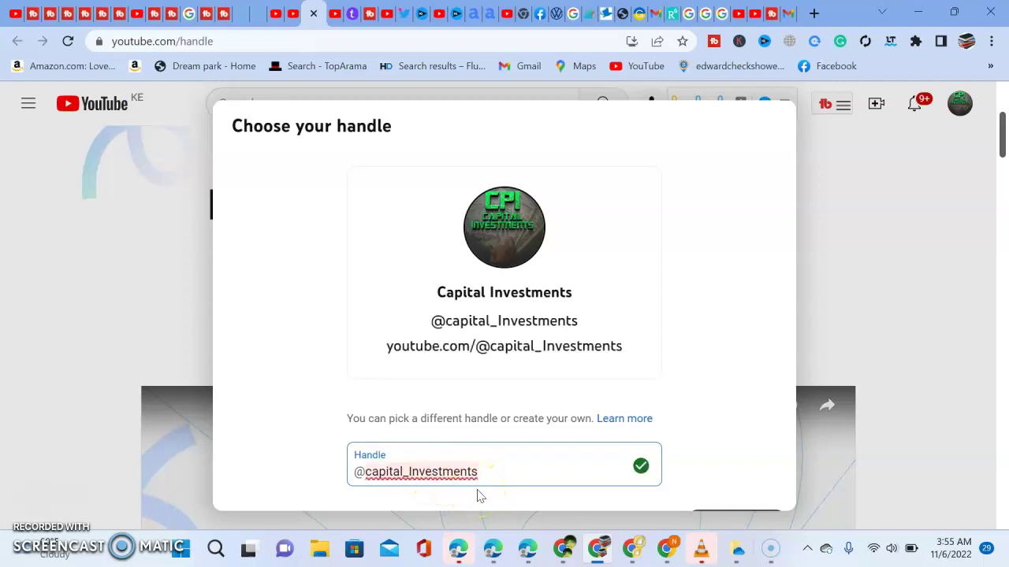
{"action": "left_click", "coordinate": [373, 471]}
{"action": "key", "text": "BackSpace"}
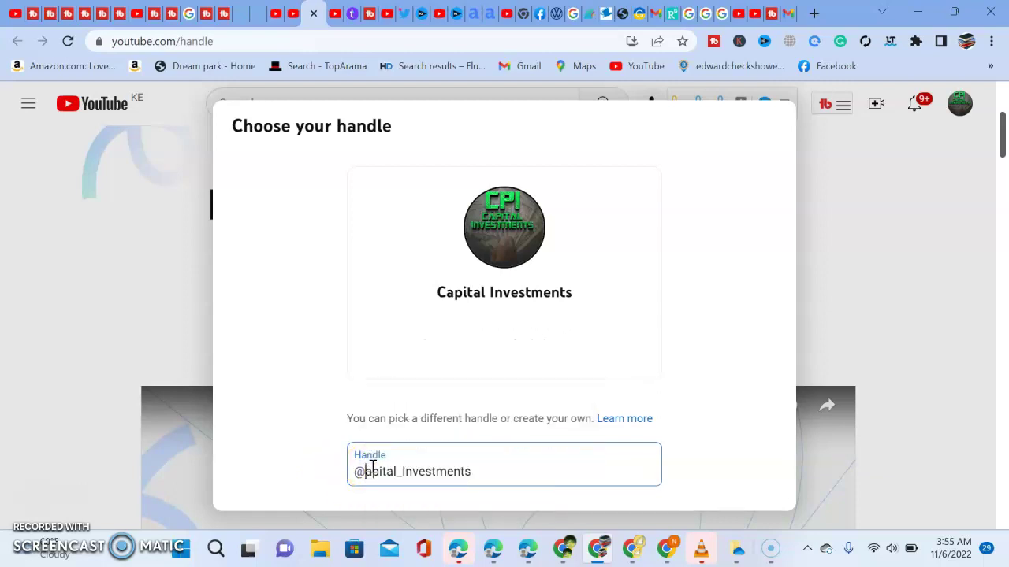
{"action": "type", "text": "C"}
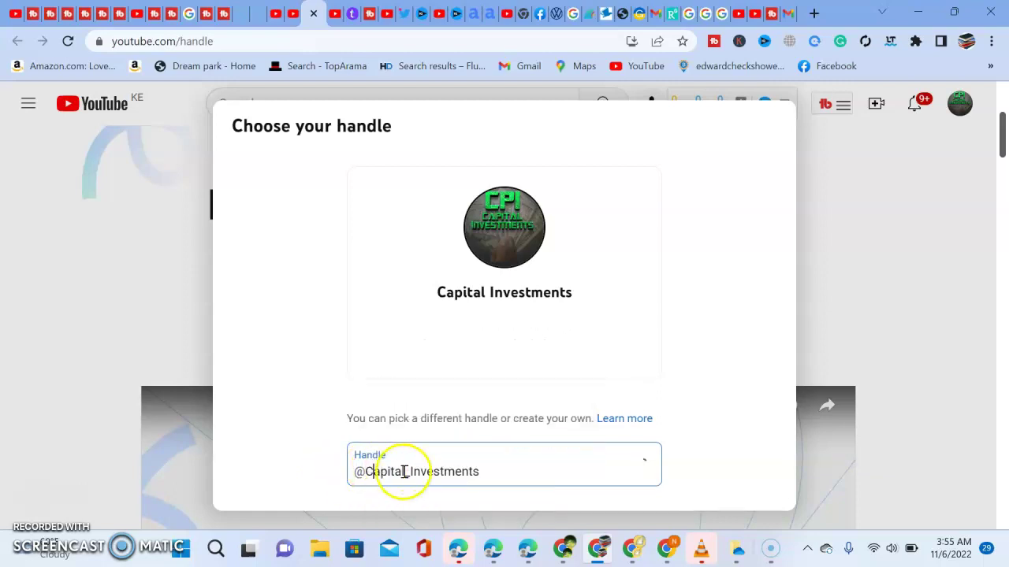
{"action": "left_click", "coordinate": [512, 470]}
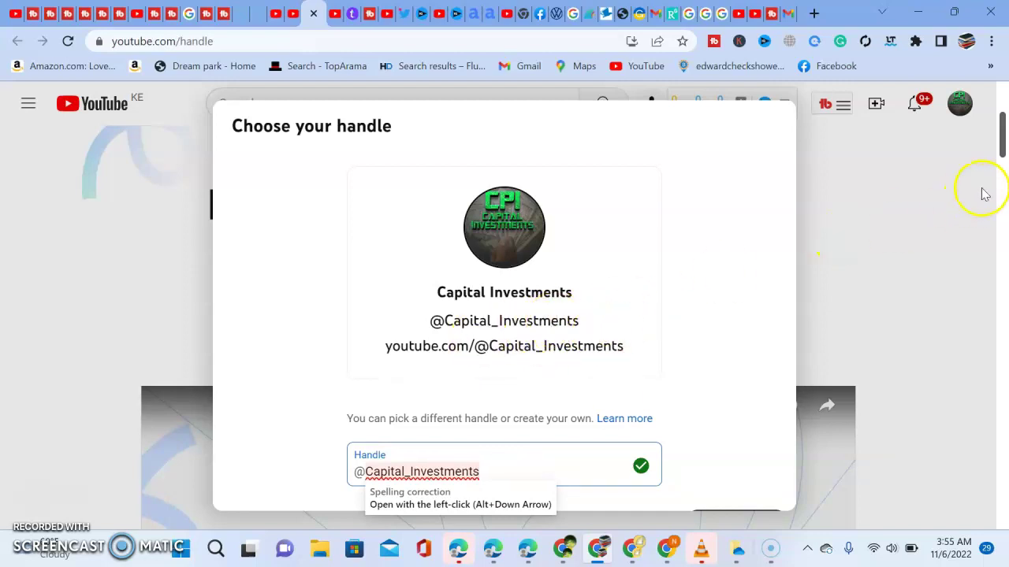
{"action": "left_click_drag", "start_coordinate": [1003, 146], "coordinate": [998, 181]}
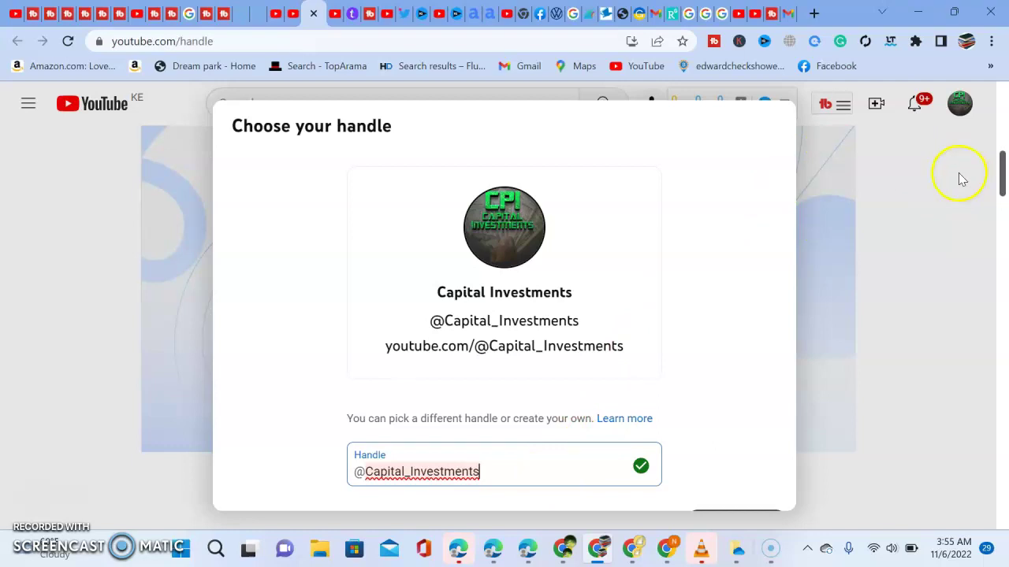
{"action": "left_click_drag", "start_coordinate": [1003, 172], "coordinate": [1001, 224]}
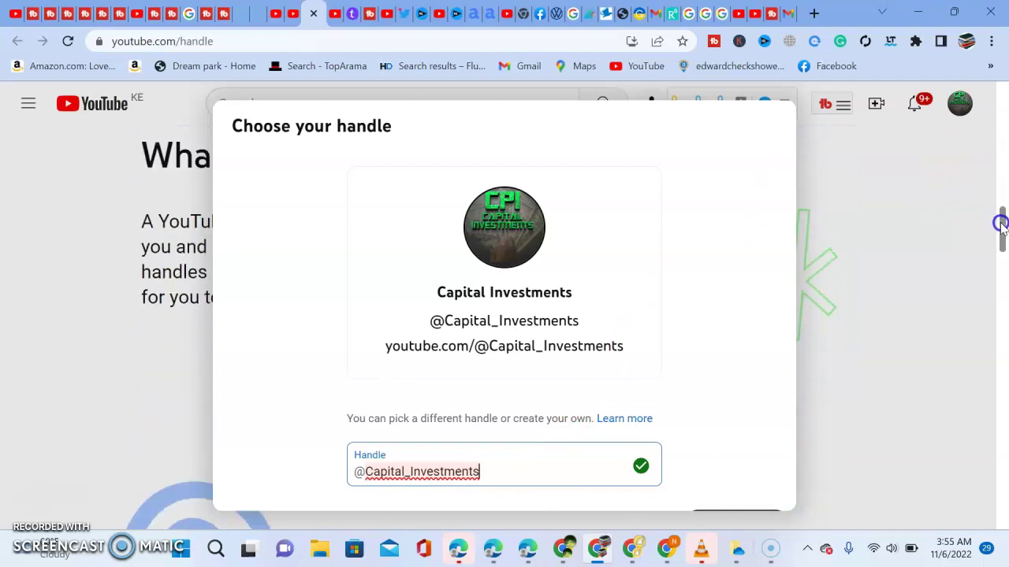